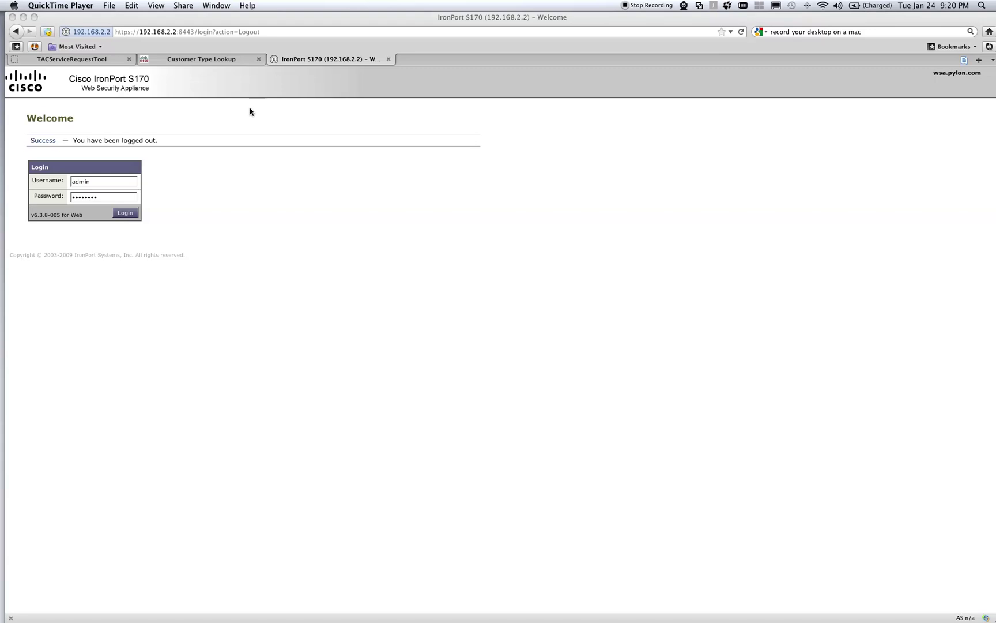
- Log in to the appliance and go to Network > Transparent Redirection
{"action": "left_click", "coordinate": [126, 216]}
{"action": "left_click", "coordinate": [125, 216]}
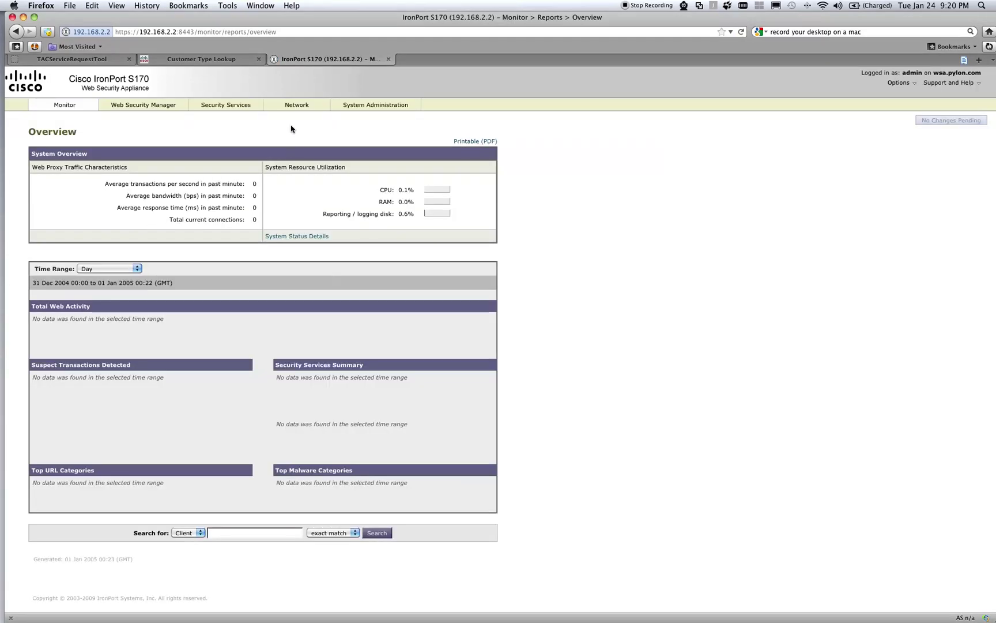
{"action": "mouse_move", "coordinate": [298, 109]}
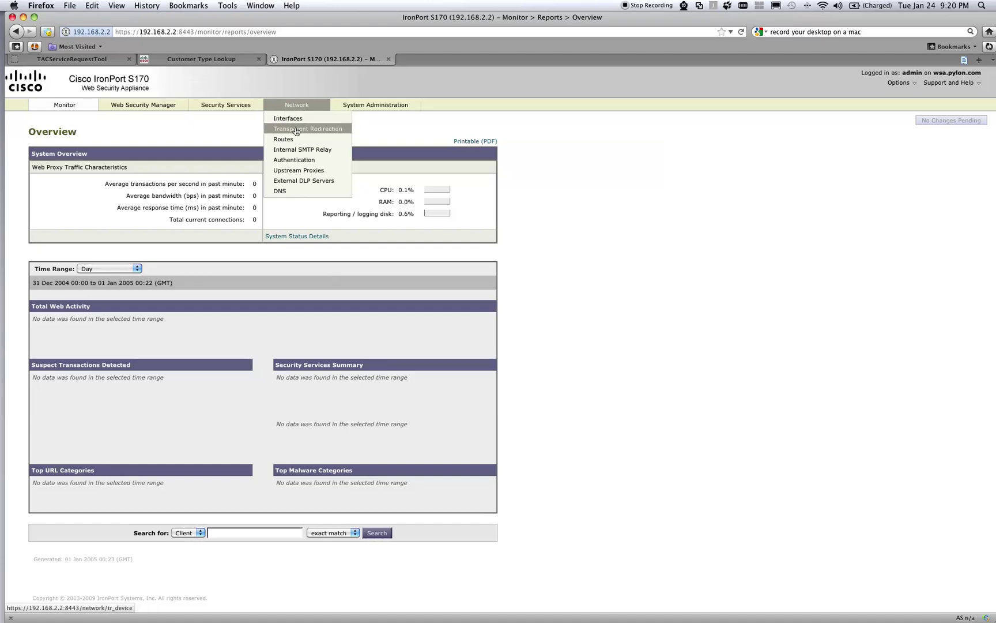
{"action": "left_click", "coordinate": [296, 129]}
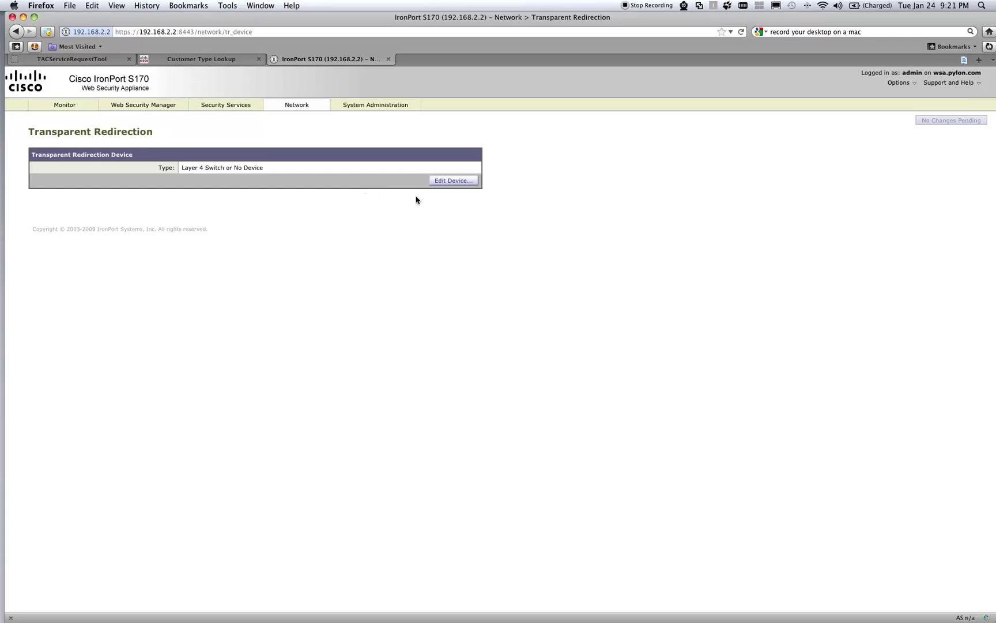
- Switch the redirection device type to WCCP v2 Router, submit, and commit the change
{"action": "left_click", "coordinate": [443, 183]}
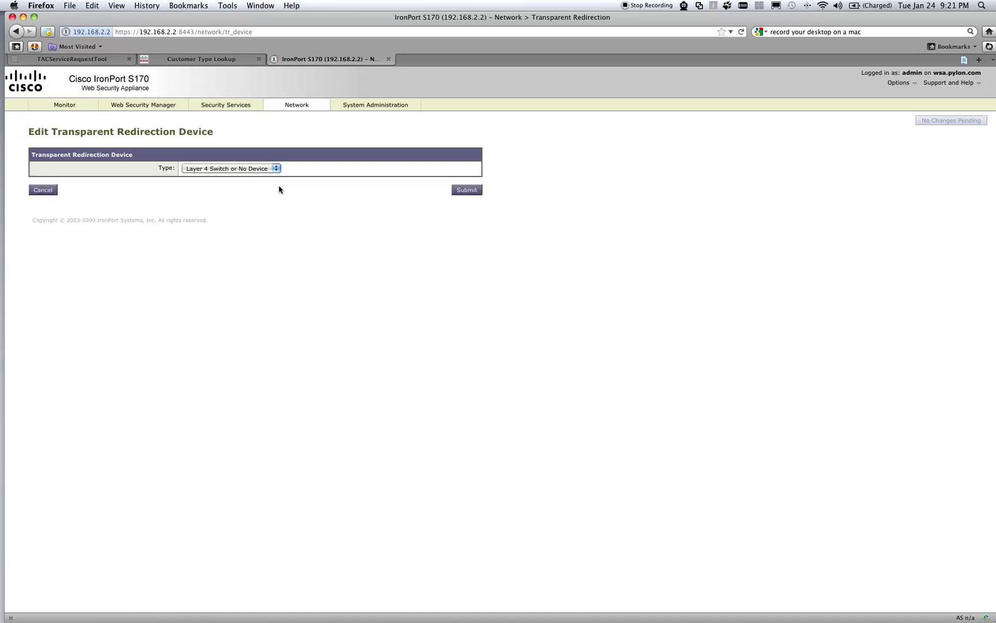
{"action": "left_click", "coordinate": [277, 169]}
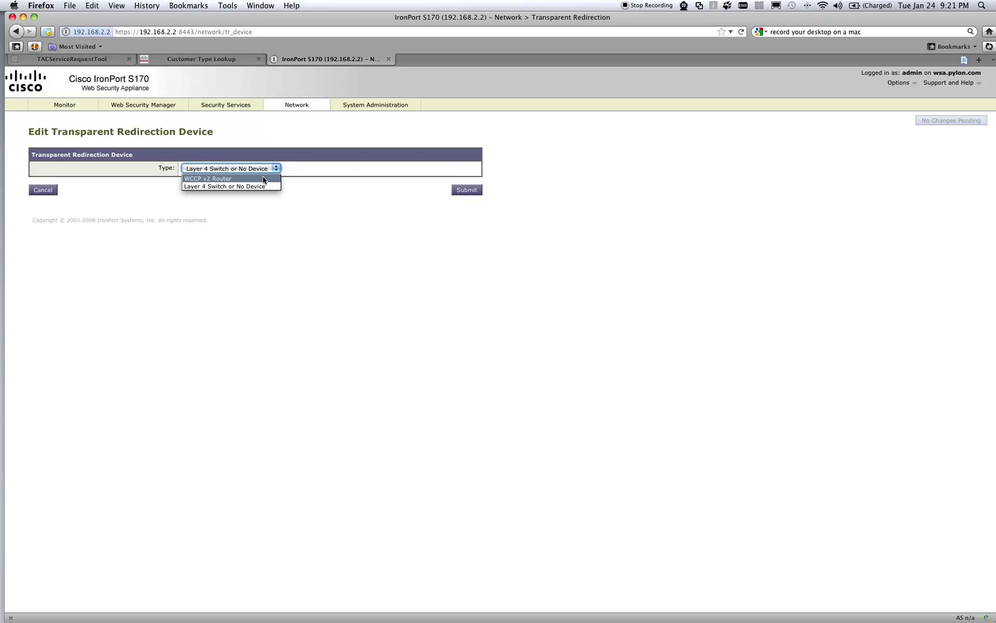
{"action": "left_click", "coordinate": [263, 180]}
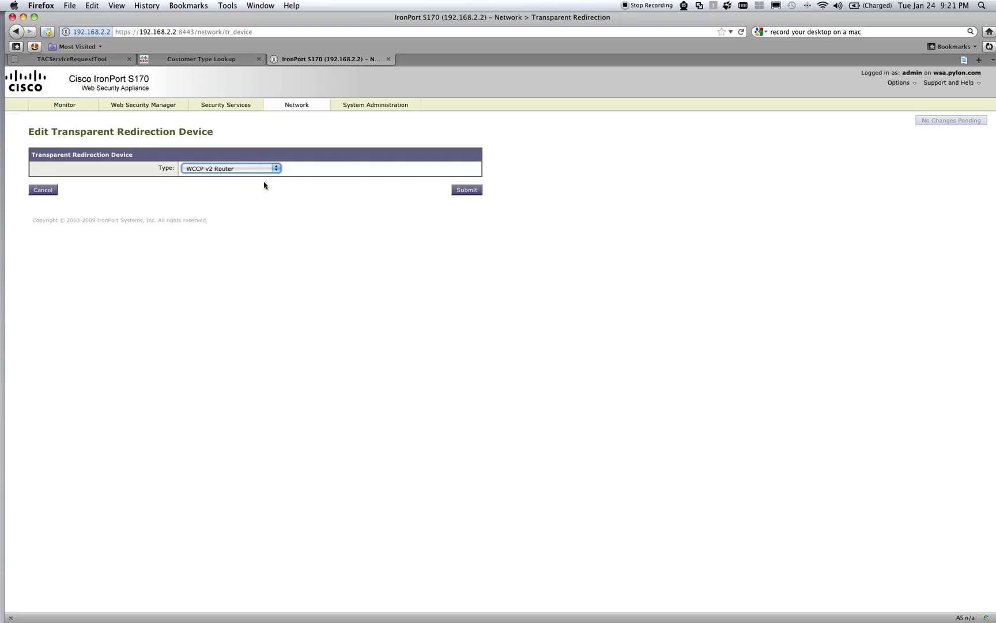
{"action": "left_click", "coordinate": [464, 194]}
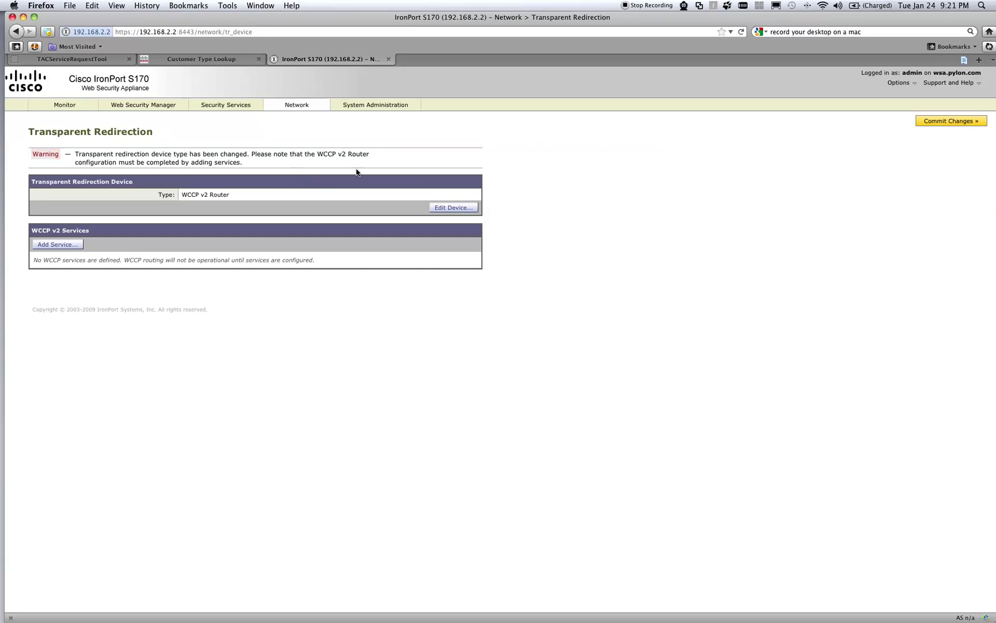
{"action": "left_click", "coordinate": [926, 122]}
{"action": "left_click", "coordinate": [280, 209]}
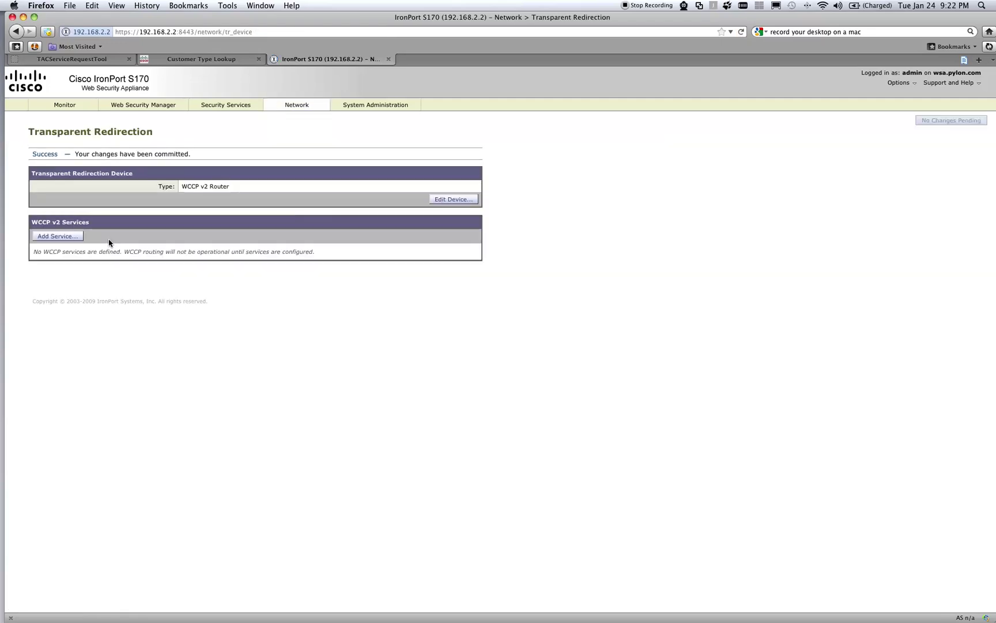
- Add a WCCP v2 service named 'WCCP' and review the standard 0 web-cache (port 80) option
{"action": "left_click", "coordinate": [68, 237]}
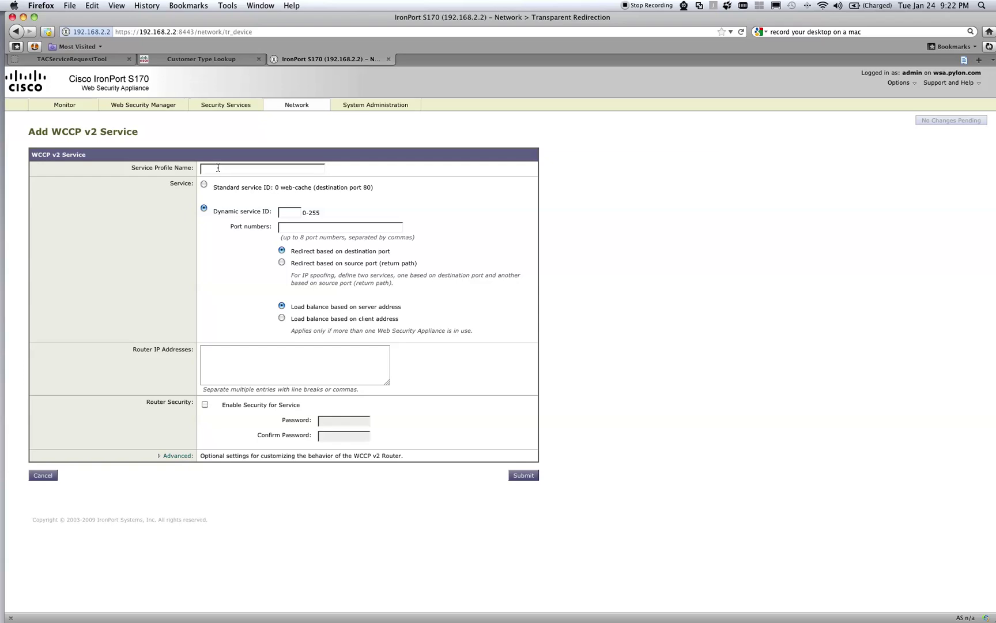
{"action": "type", "text": "WCCP"}
{"action": "left_click", "coordinate": [204, 185]}
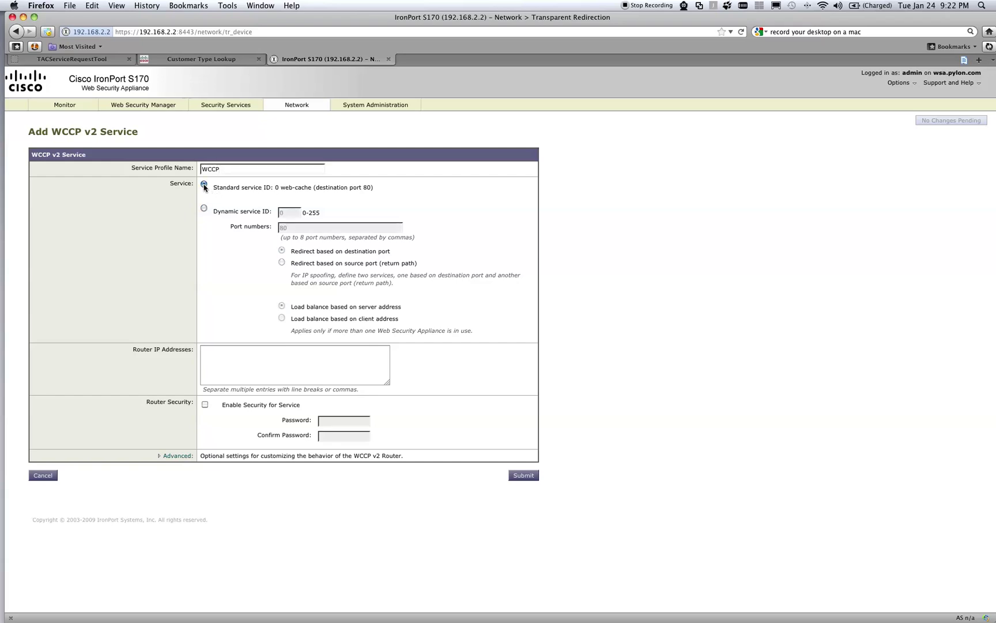
{"action": "left_click_drag", "start_coordinate": [275, 187], "coordinate": [314, 190]}
{"action": "left_click_drag", "start_coordinate": [316, 188], "coordinate": [371, 188]}
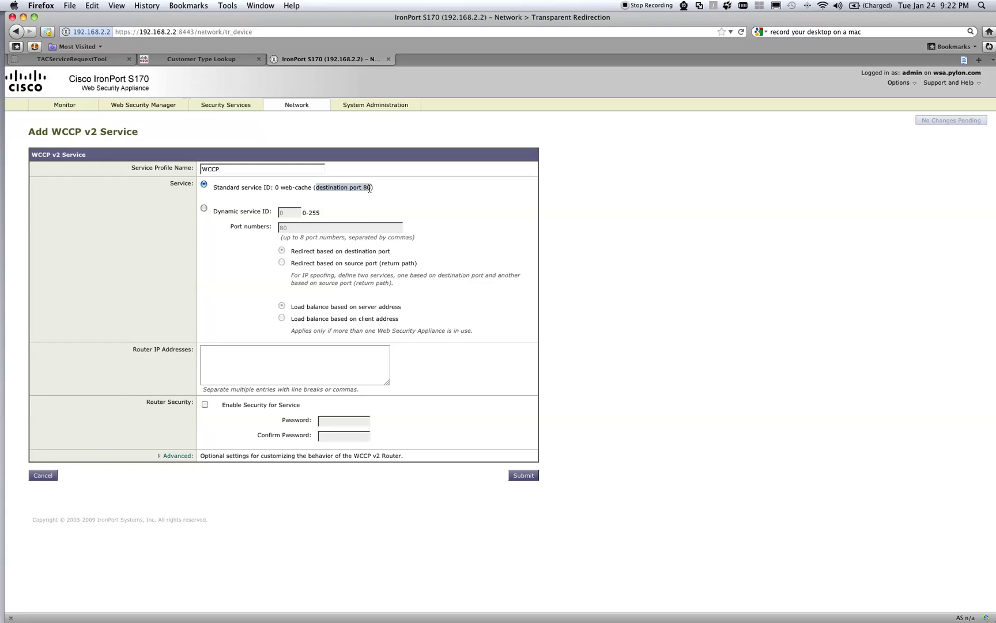
- Use dynamic service ID 90 with port numbers 80, 443
{"action": "left_click", "coordinate": [204, 209]}
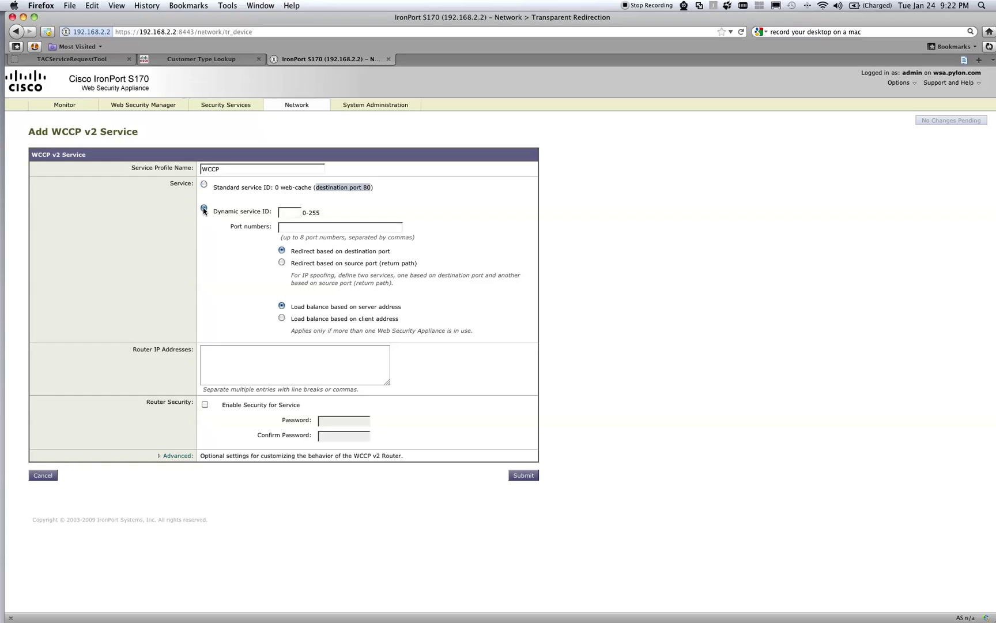
{"action": "left_click", "coordinate": [282, 213]}
{"action": "type", "text": "90"}
{"action": "left_click", "coordinate": [300, 228]}
{"action": "type", "text": "80, 443"}
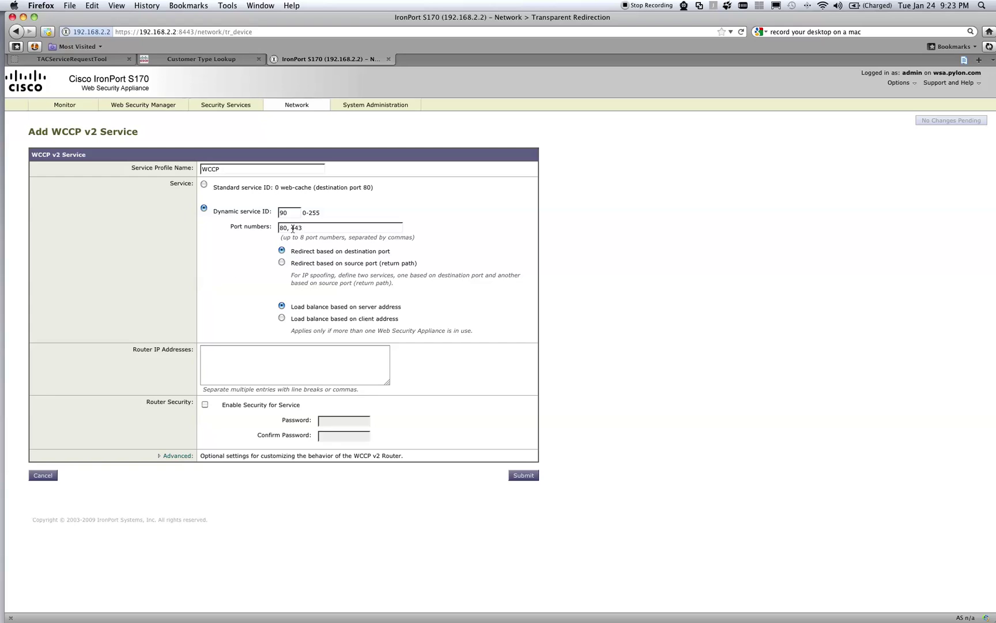
{"action": "left_click_drag", "start_coordinate": [290, 227], "coordinate": [304, 229]}
- Enter 192.168.1.2 as the service's router IP address
{"action": "left_click", "coordinate": [281, 350]}
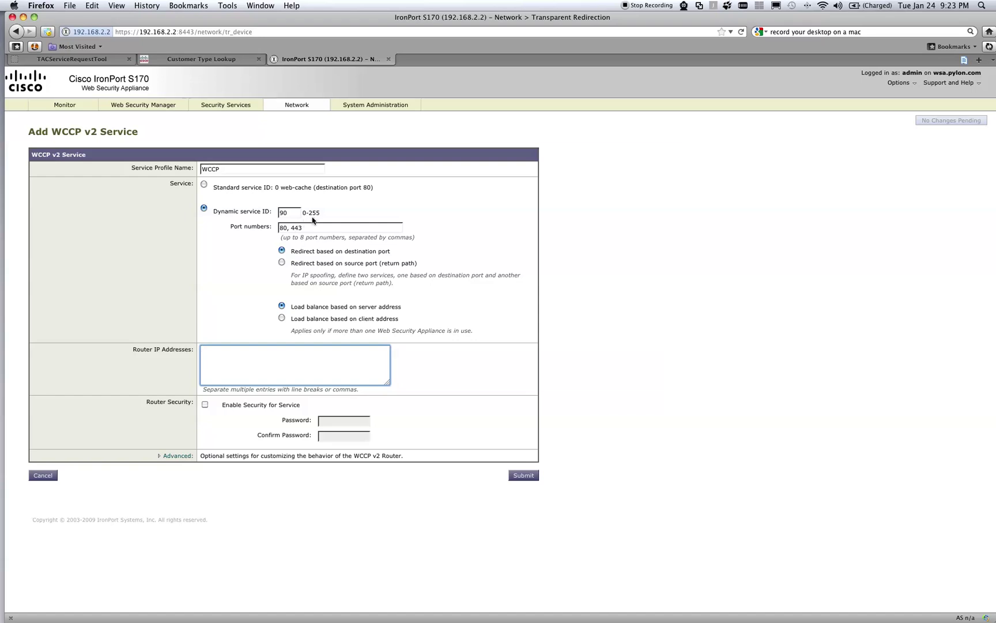
{"action": "left_click_drag", "start_coordinate": [323, 213], "coordinate": [302, 213]}
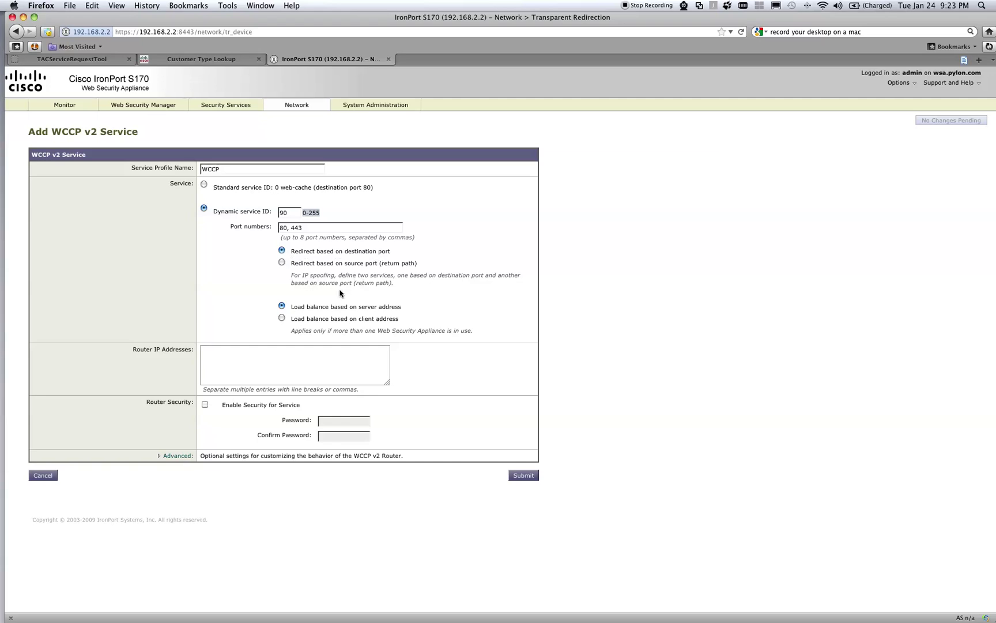
{"action": "left_click", "coordinate": [287, 361]}
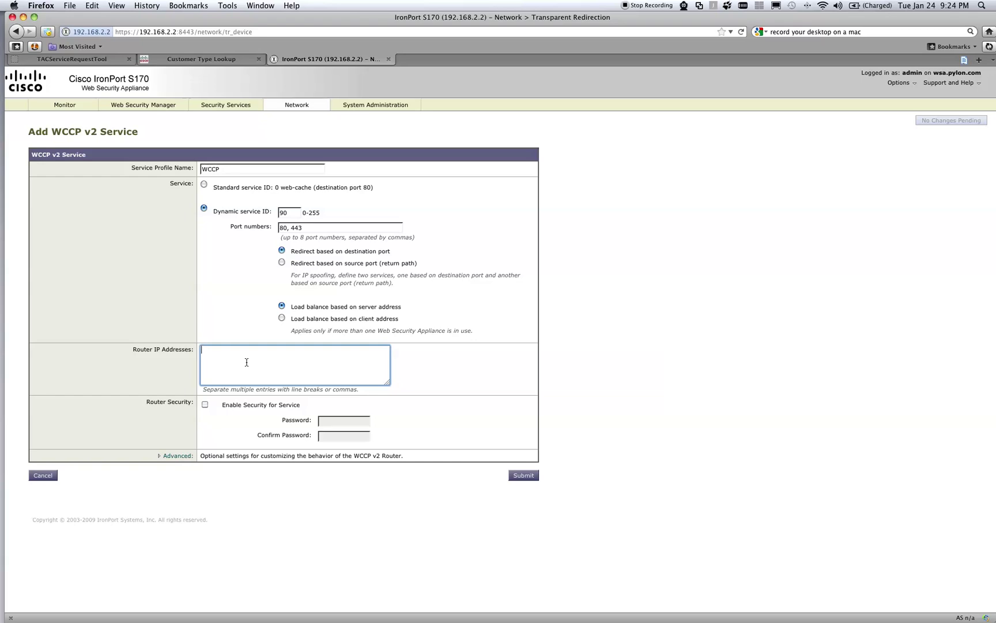
{"action": "type", "text": "192.168.1.2"}
- Under Advanced, choose Allow Hash Only load balancing and Allow GRE only for forwarding and return
{"action": "left_click", "coordinate": [183, 457]}
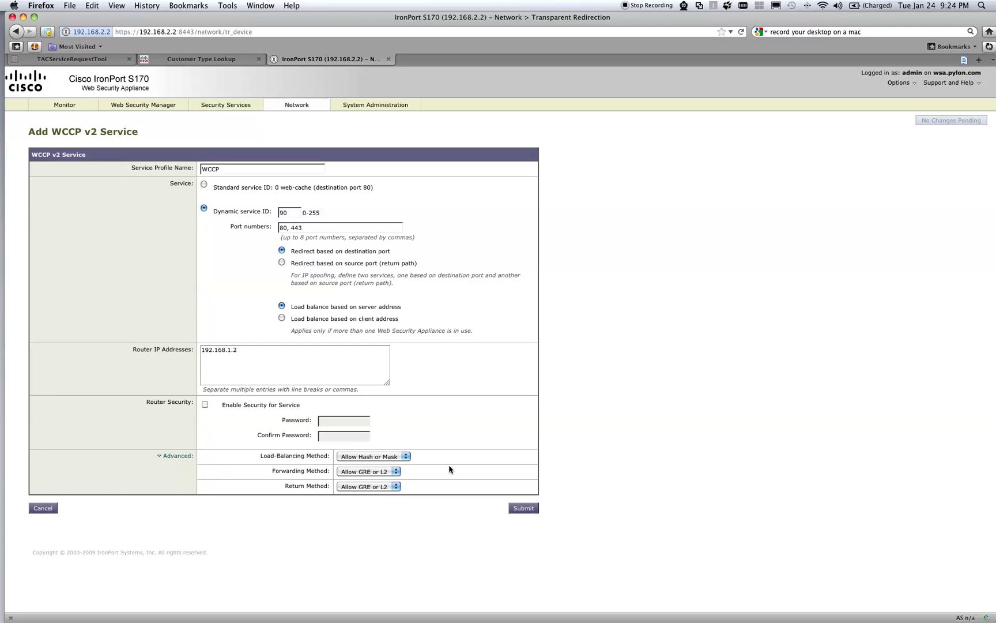
{"action": "left_click", "coordinate": [403, 457]}
{"action": "left_click", "coordinate": [398, 474]}
{"action": "left_click", "coordinate": [395, 473]}
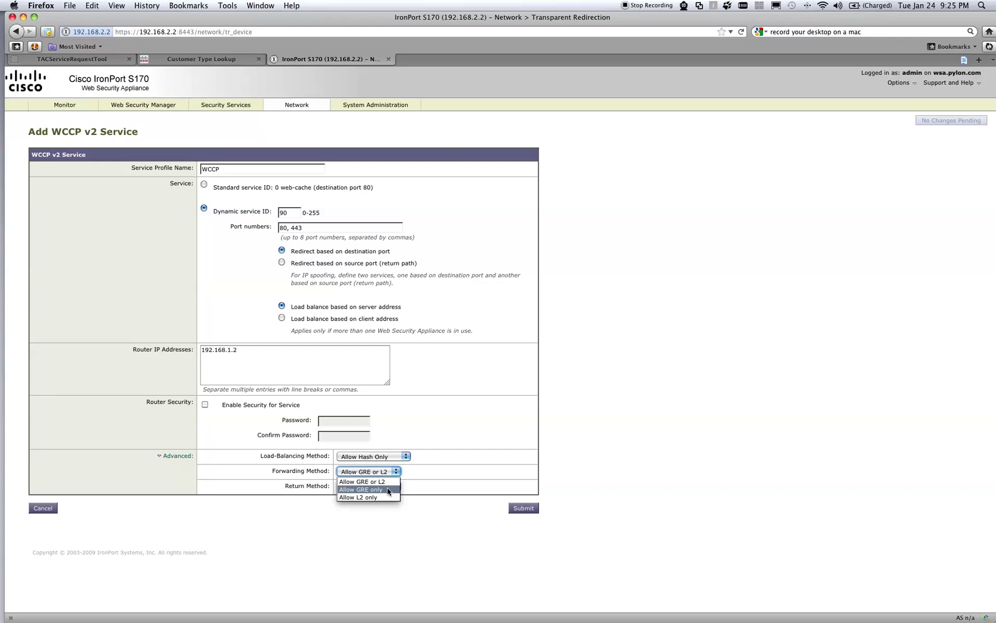
{"action": "left_click", "coordinate": [388, 490]}
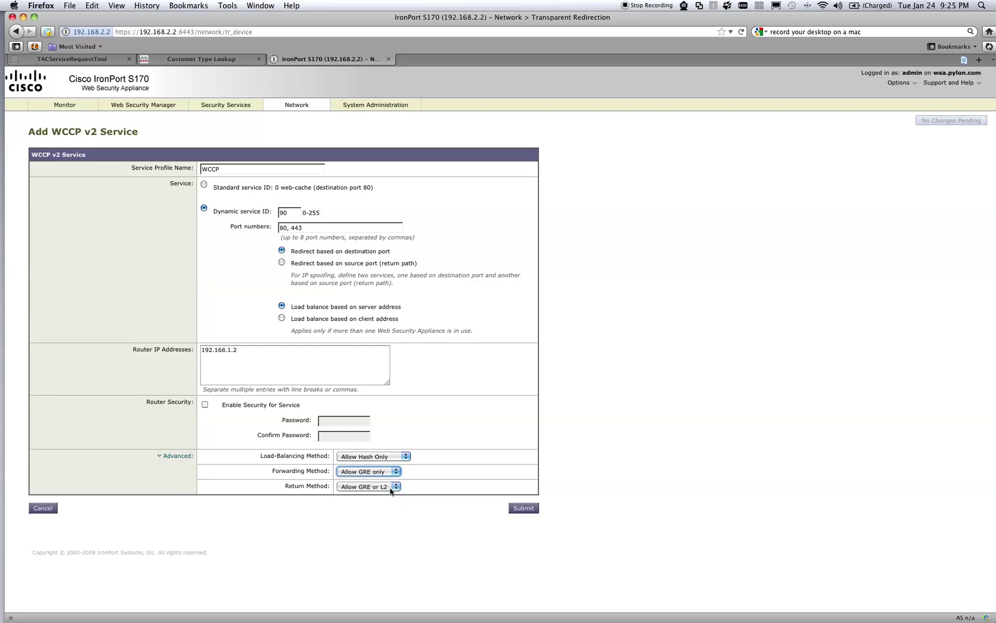
{"action": "left_click", "coordinate": [394, 486]}
{"action": "left_click", "coordinate": [388, 505]}
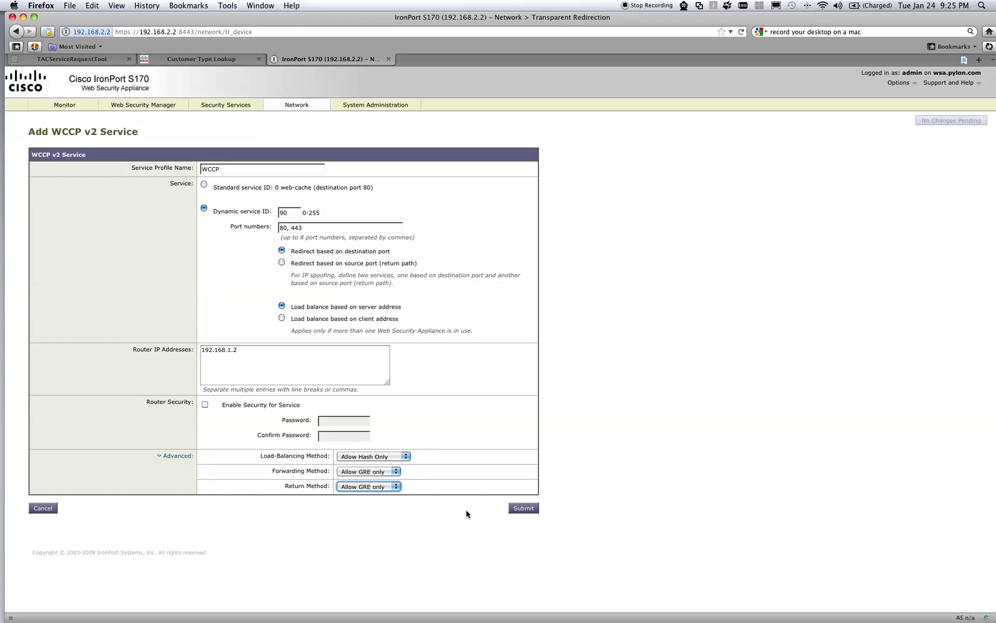
- Submit the WCCP service and commit it from the Uncommitted Changes page
{"action": "left_click", "coordinate": [521, 511]}
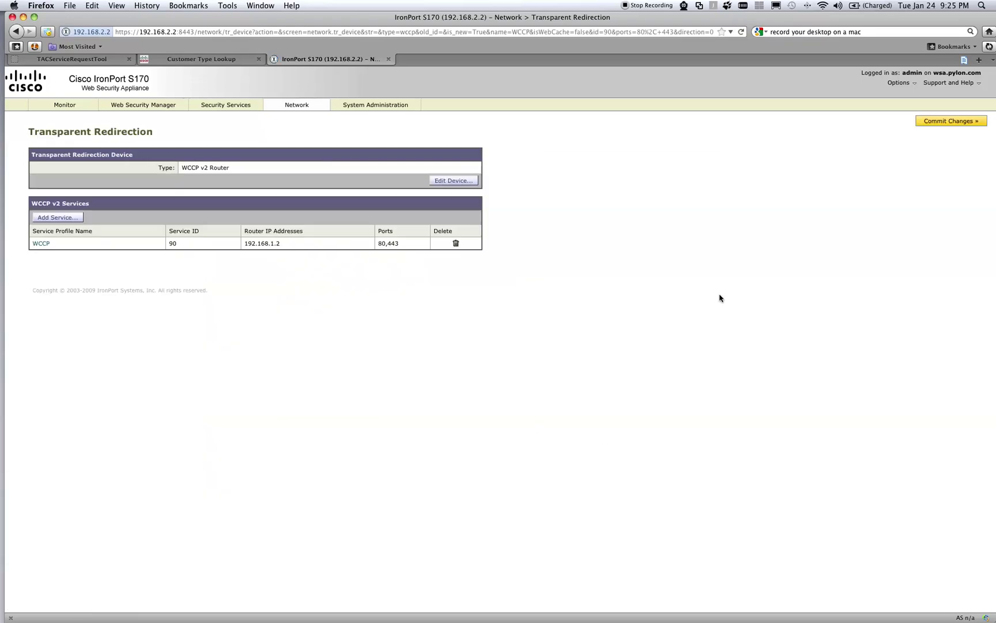
{"action": "left_click", "coordinate": [932, 123]}
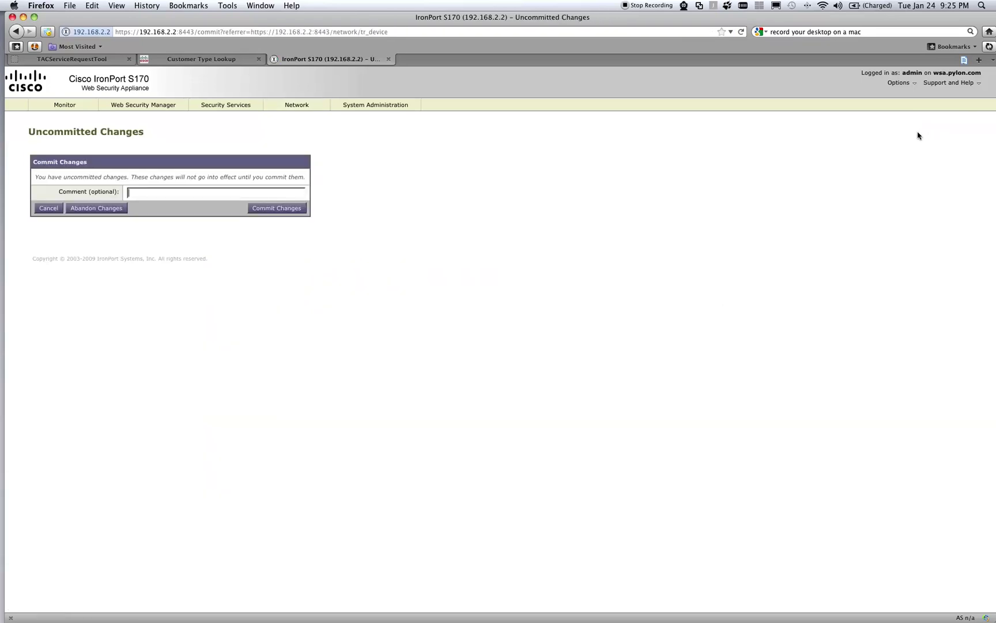
{"action": "left_click", "coordinate": [299, 208]}
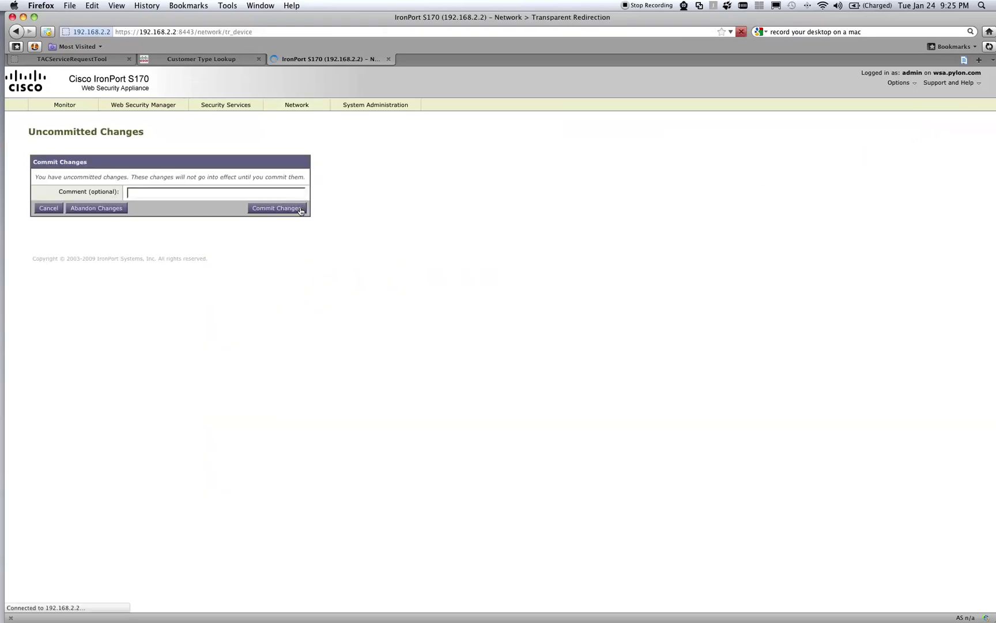